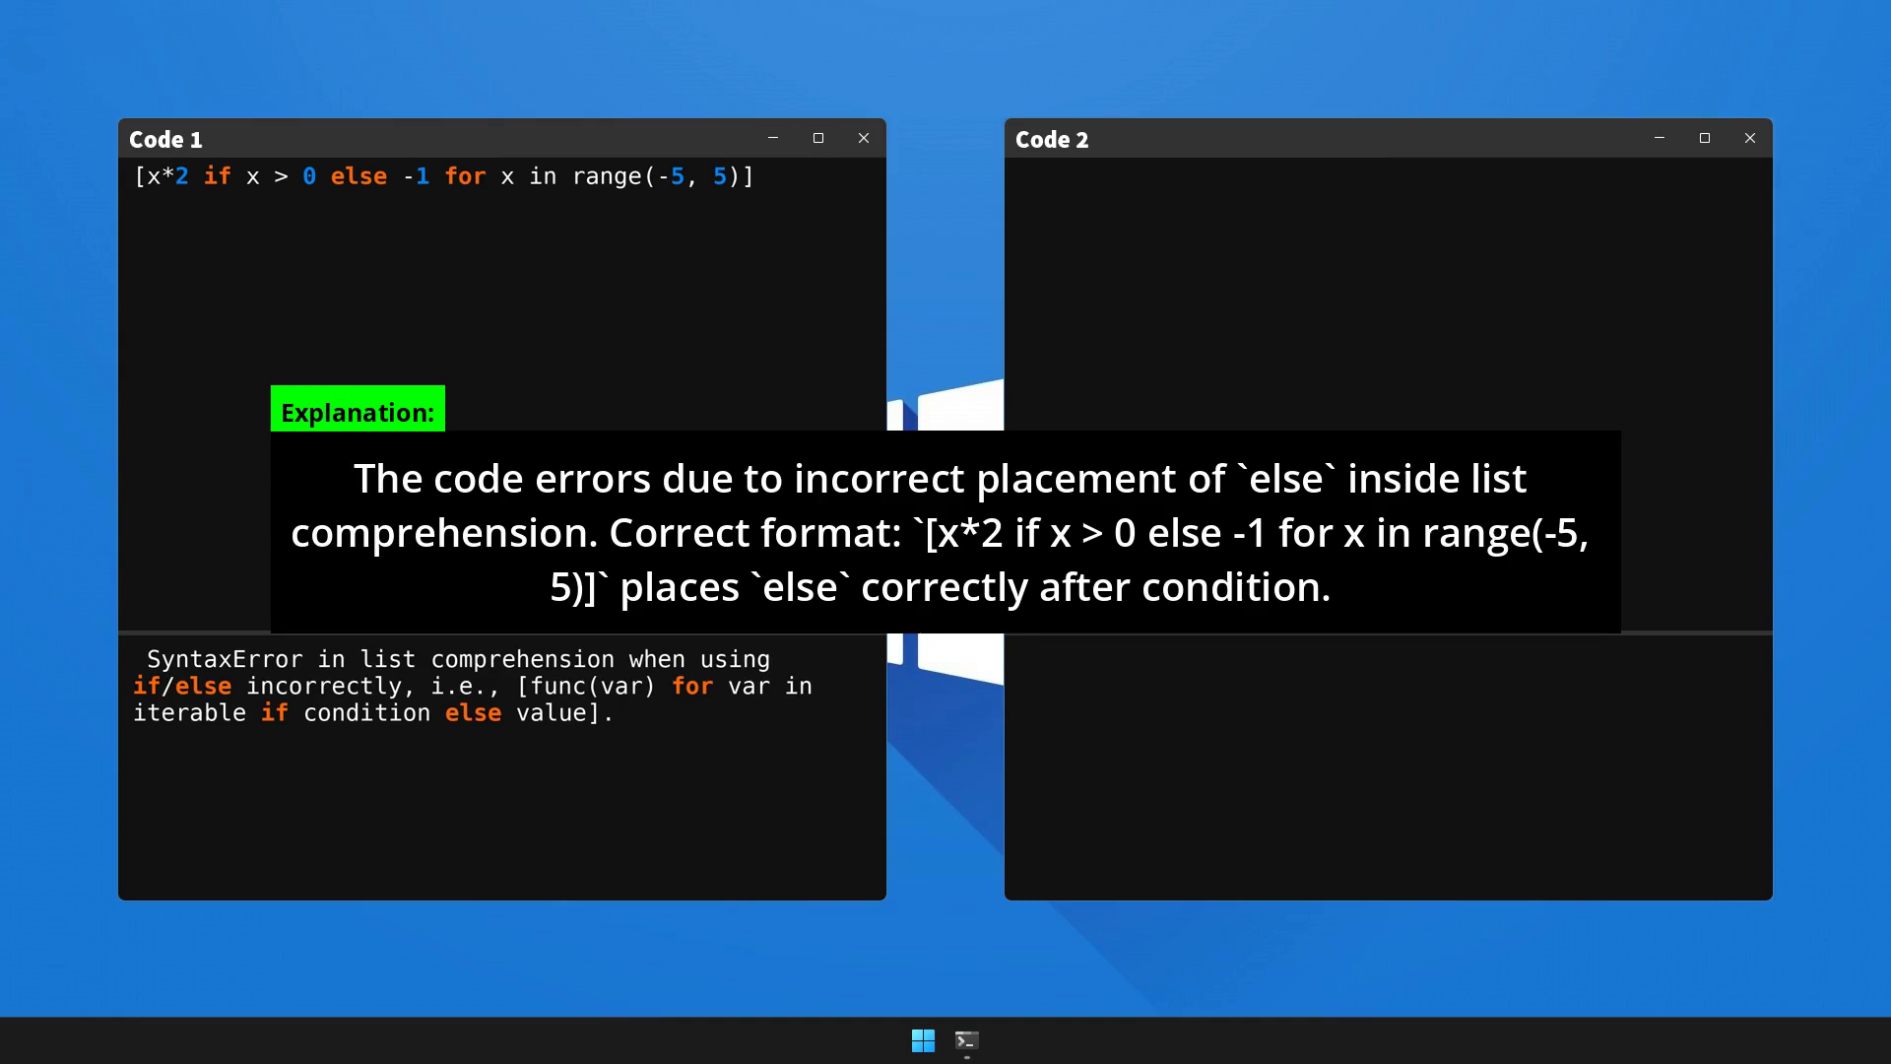
text([x*2 if x > 0 else -1)
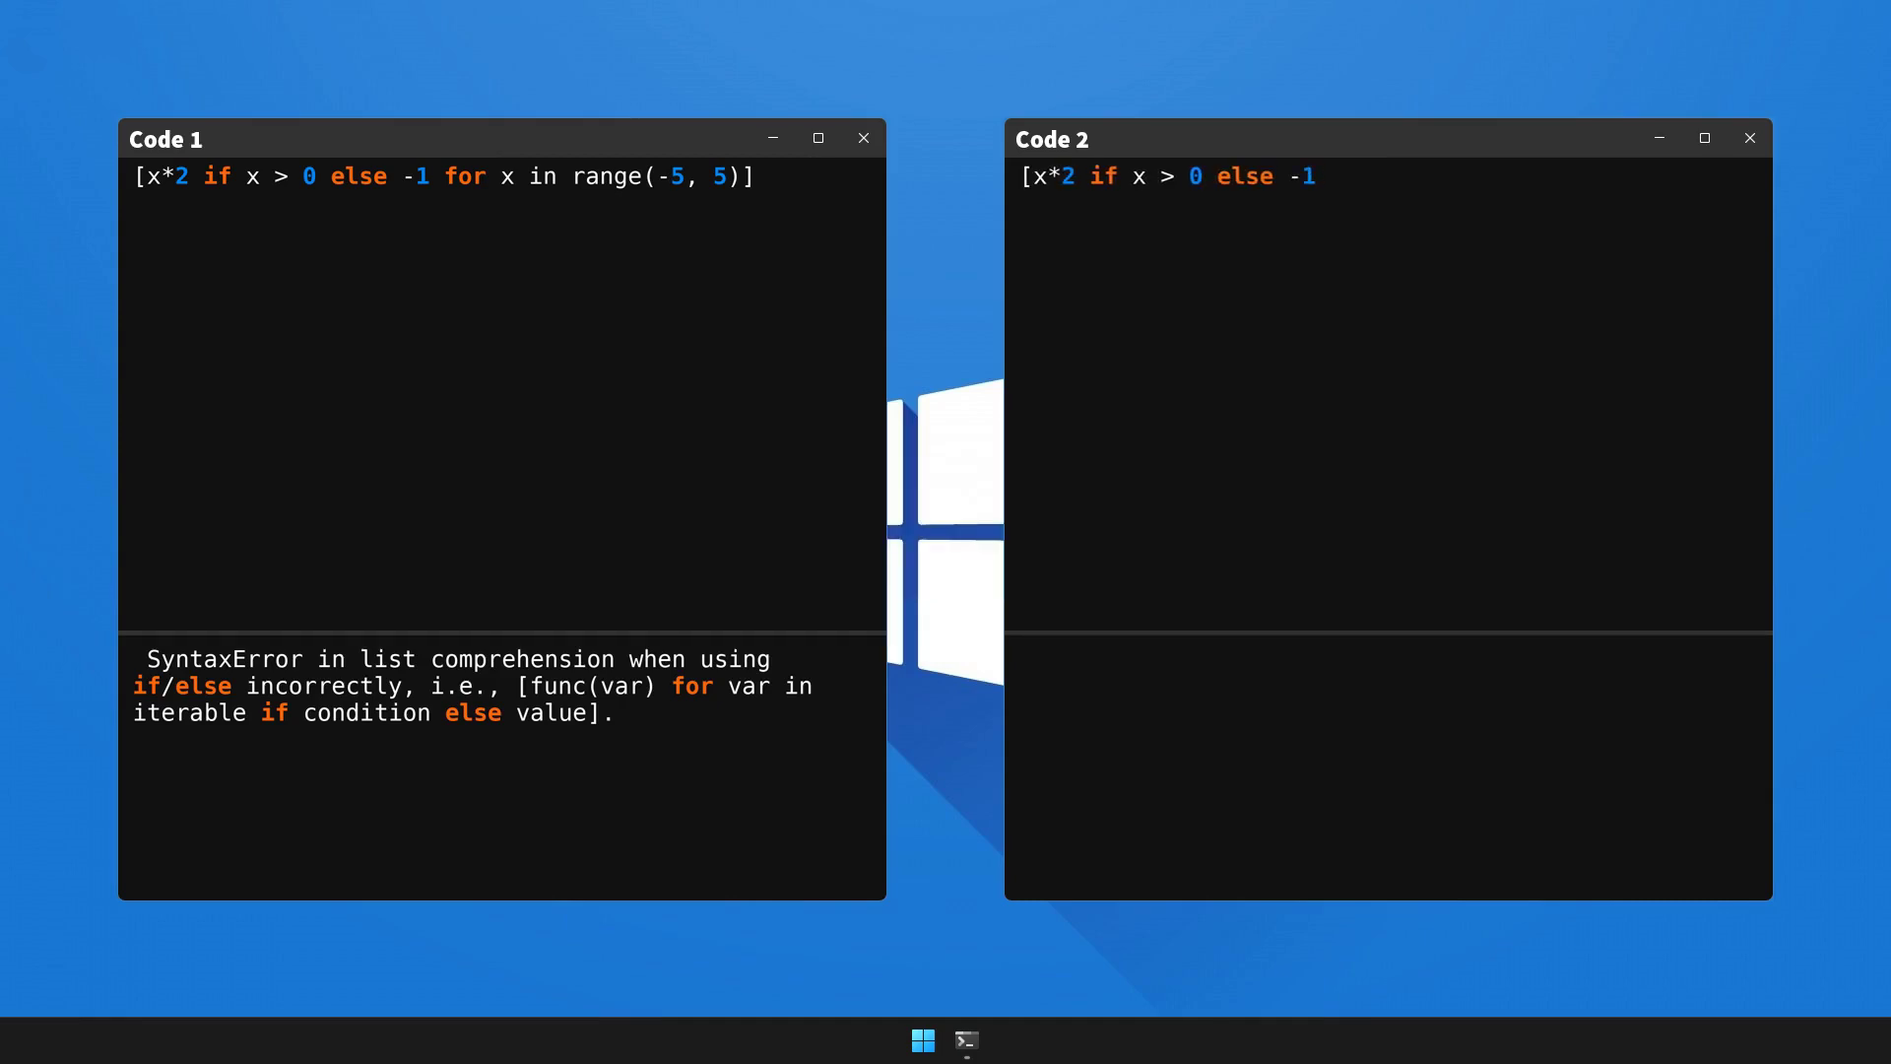
text( for x in range(-5, 5)])
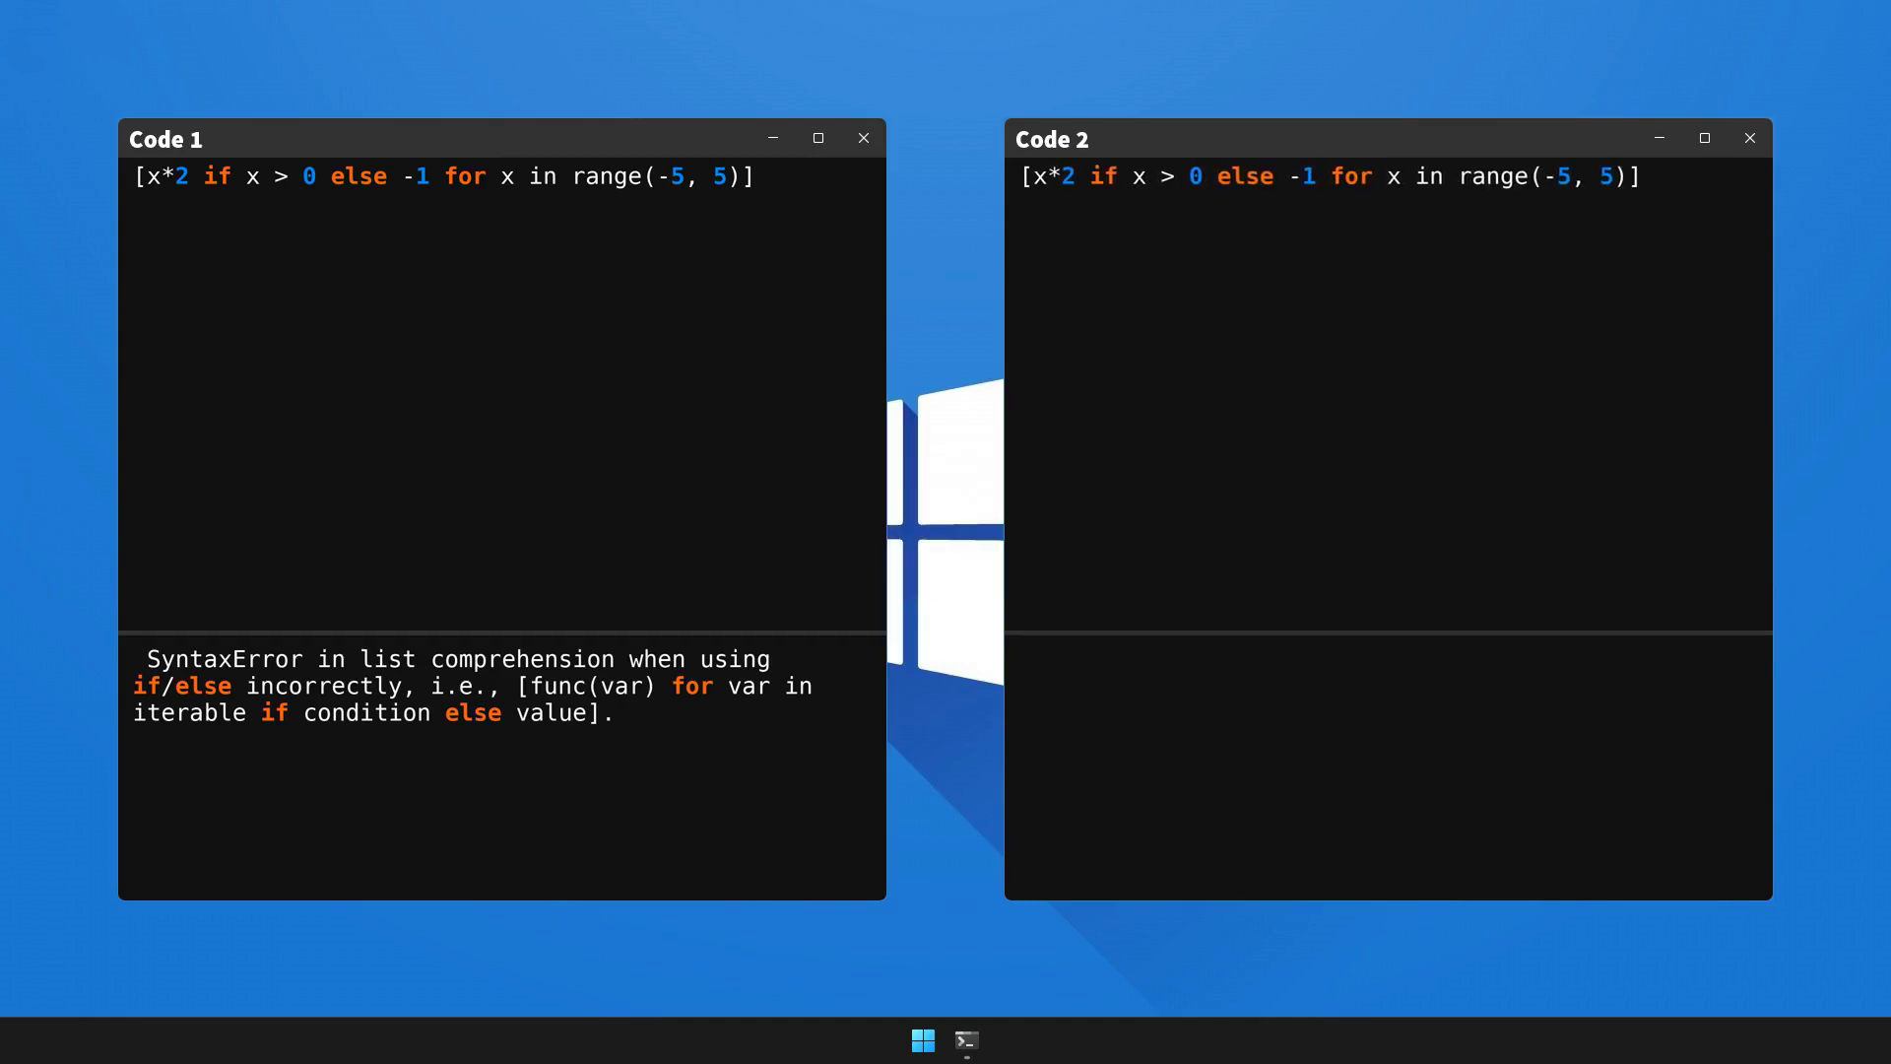
Run [x*2 if x > 0 else -1 for x in range(-5, 5)] in Code 2 to print its list
key(Return)
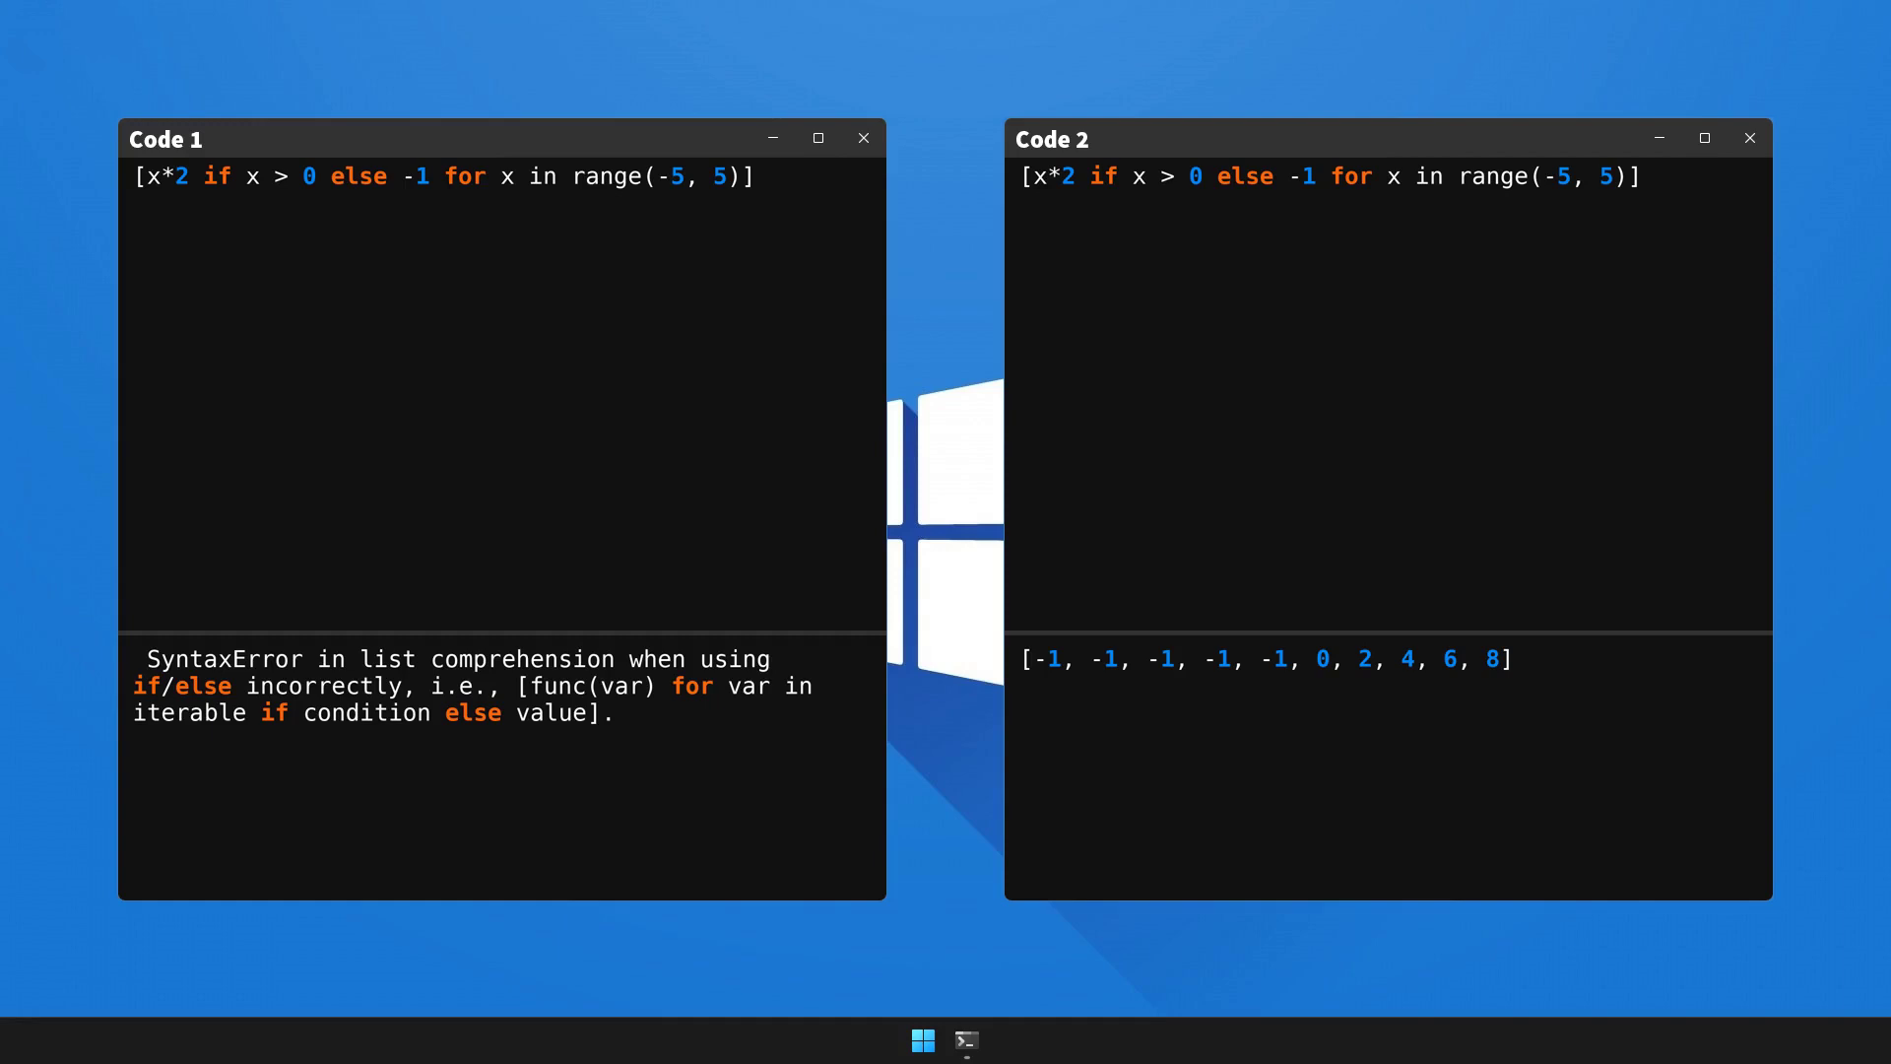